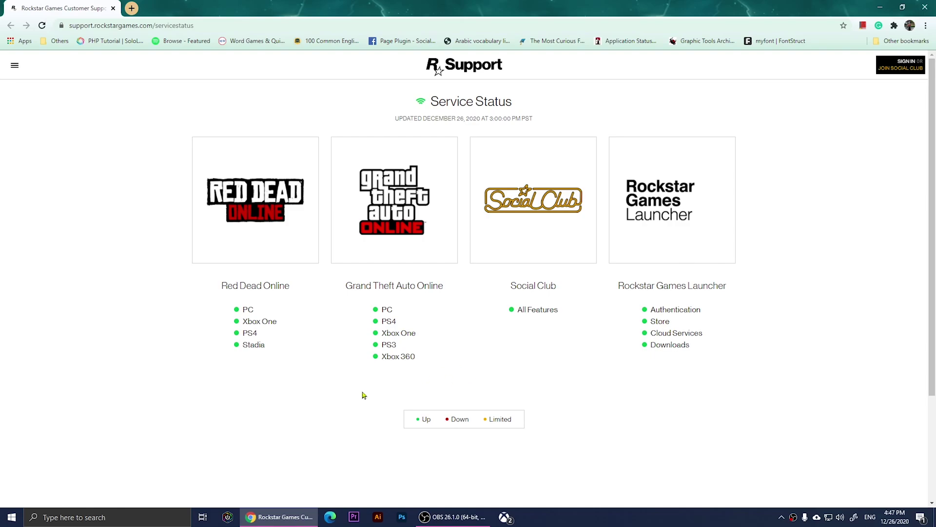
Step: Review the launcher service statuses, minimize Chrome to the desktop, and glance at available Wi-Fi networks
mouse_move(648, 307)
mouse_down()
mouse_move(659, 321)
mouse_move(713, 339)
mouse_up()
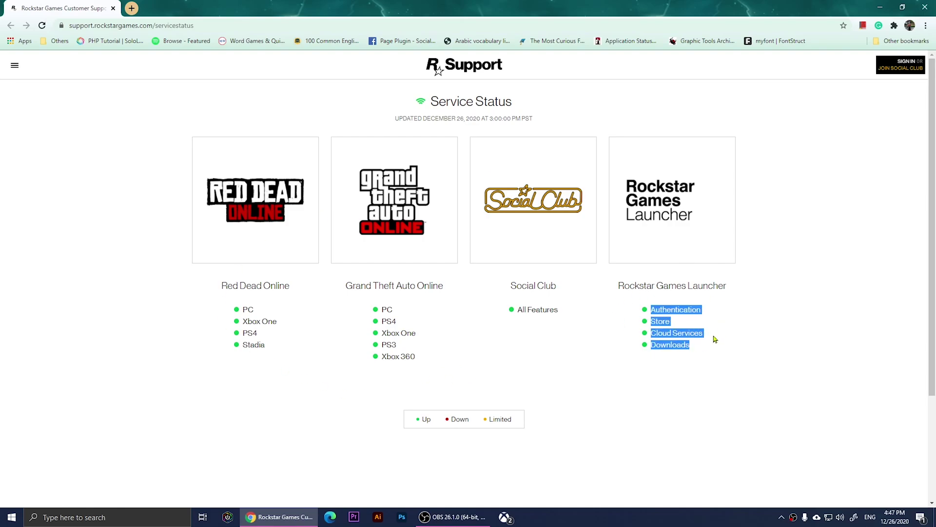
click(703, 312)
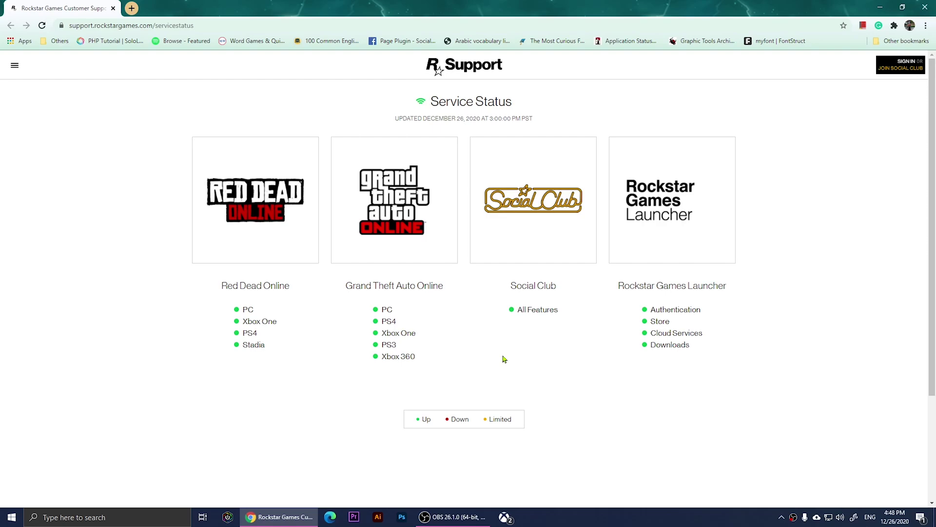
click(878, 9)
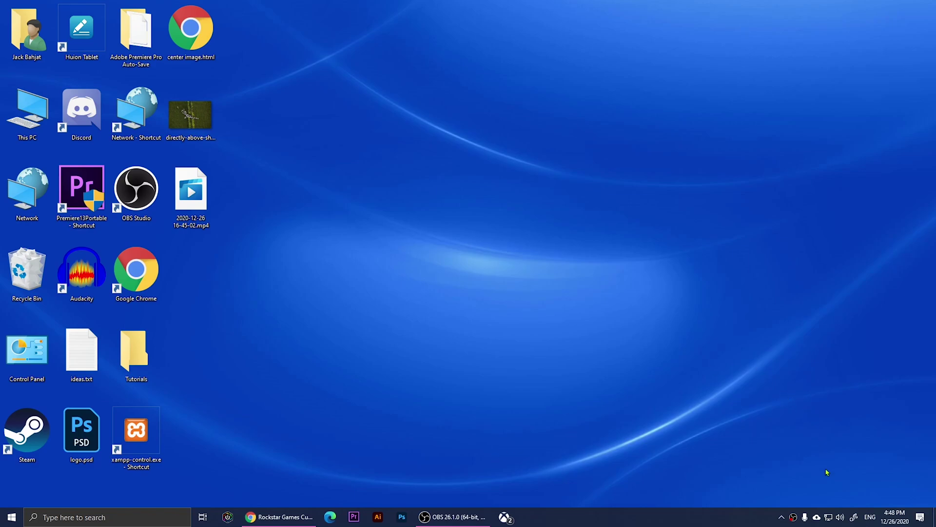
click(828, 517)
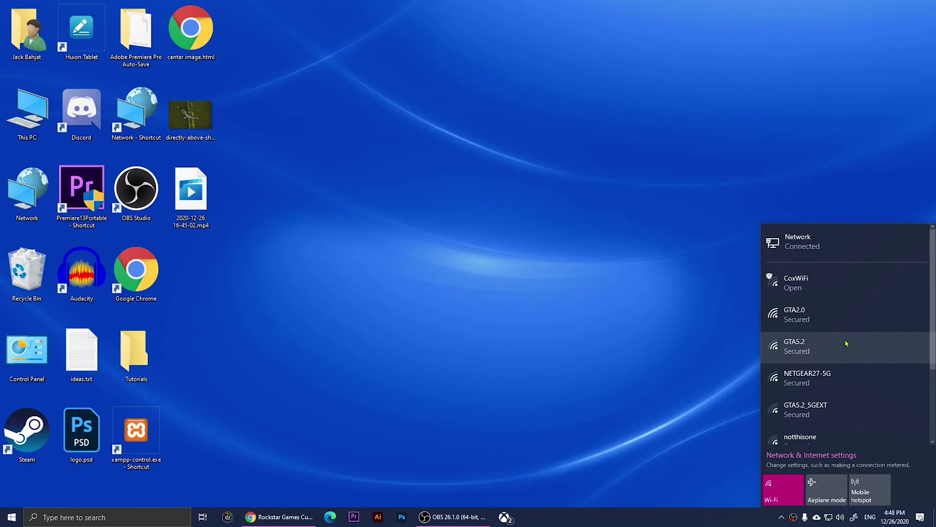
click(584, 212)
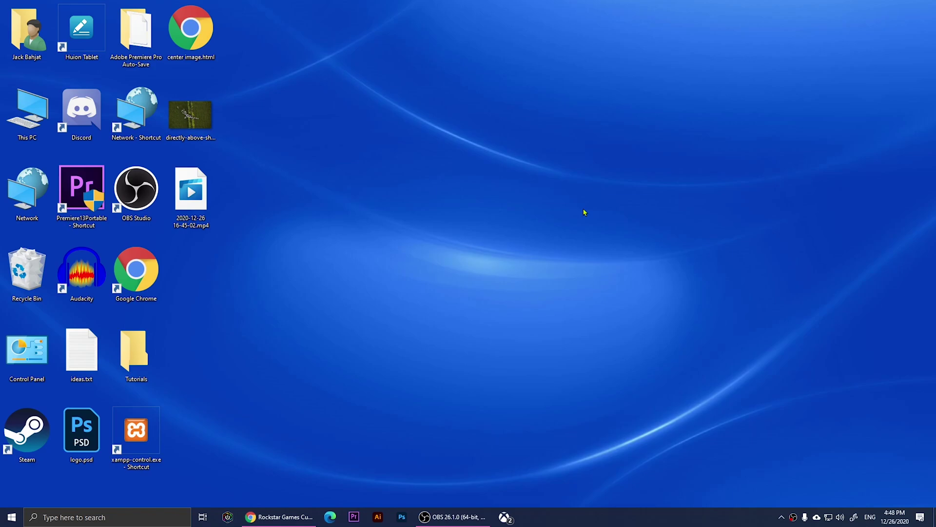
Step: Browse from This PC through C:, Users and your Documents to the Rockstar Games folder
double_click(27, 113)
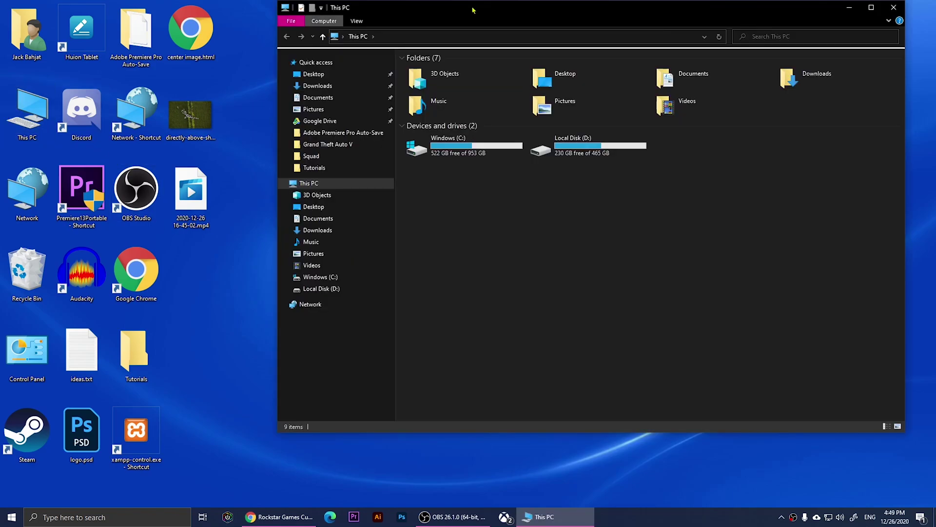
double_click(466, 143)
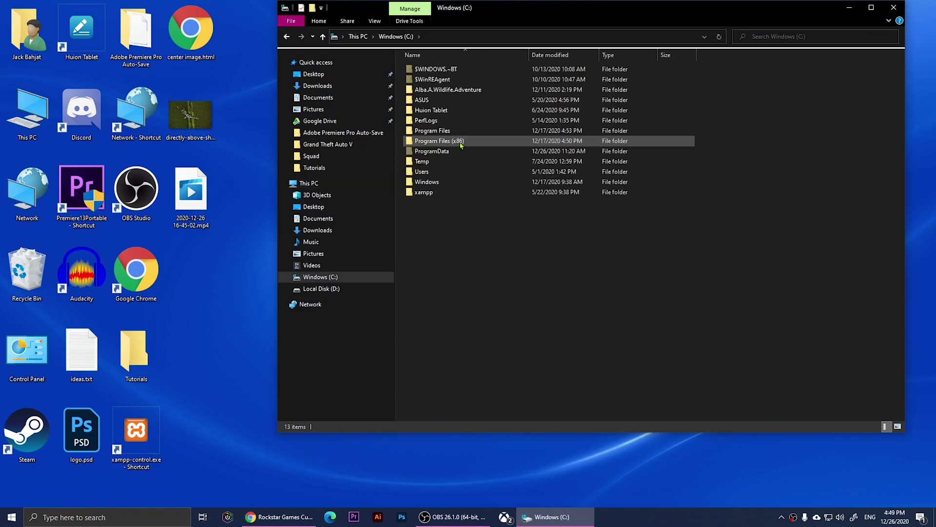
double_click(429, 171)
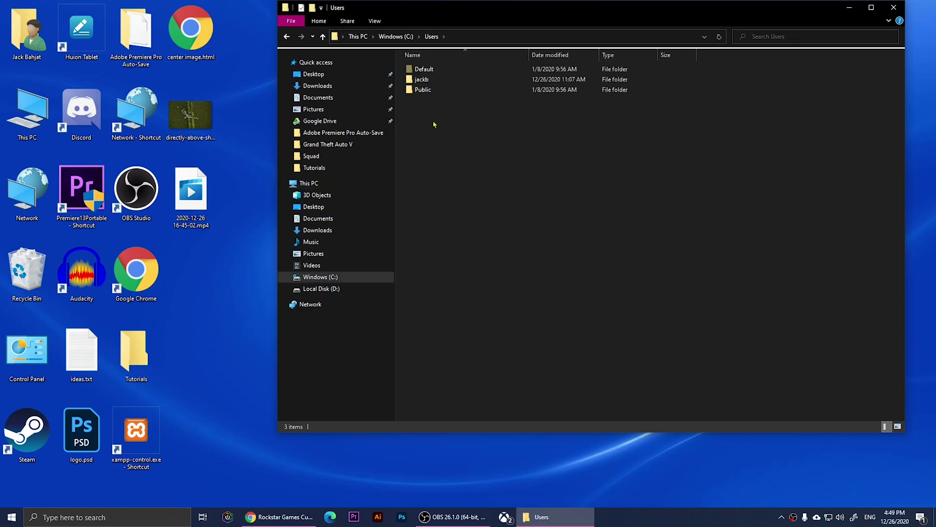
double_click(434, 80)
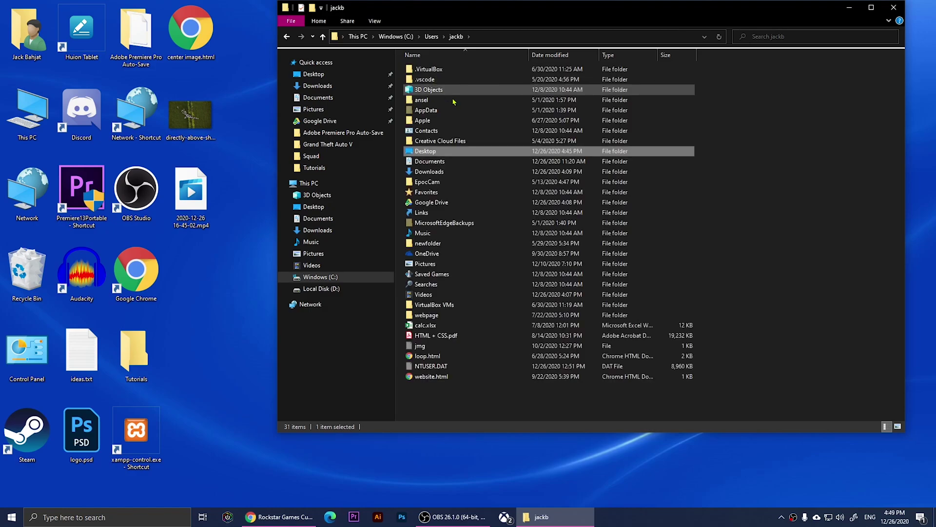
click(446, 164)
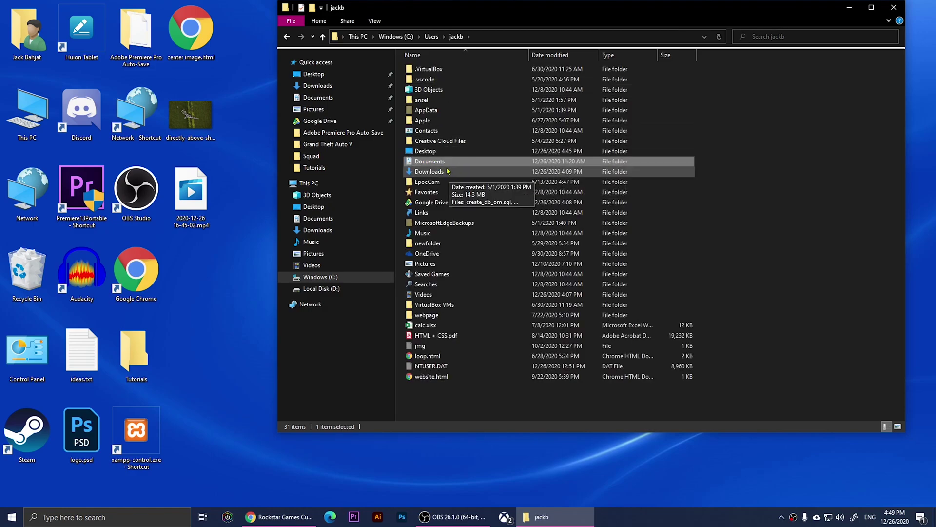
double_click(454, 162)
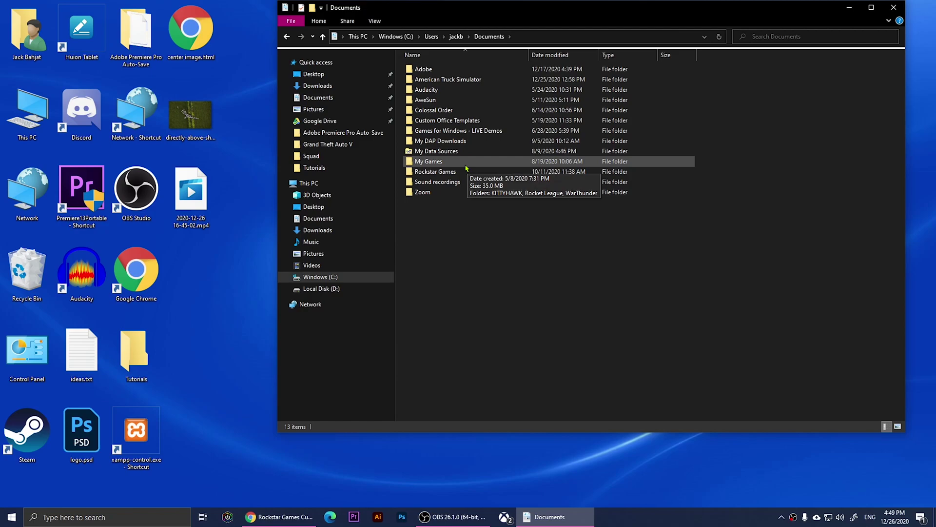
double_click(451, 171)
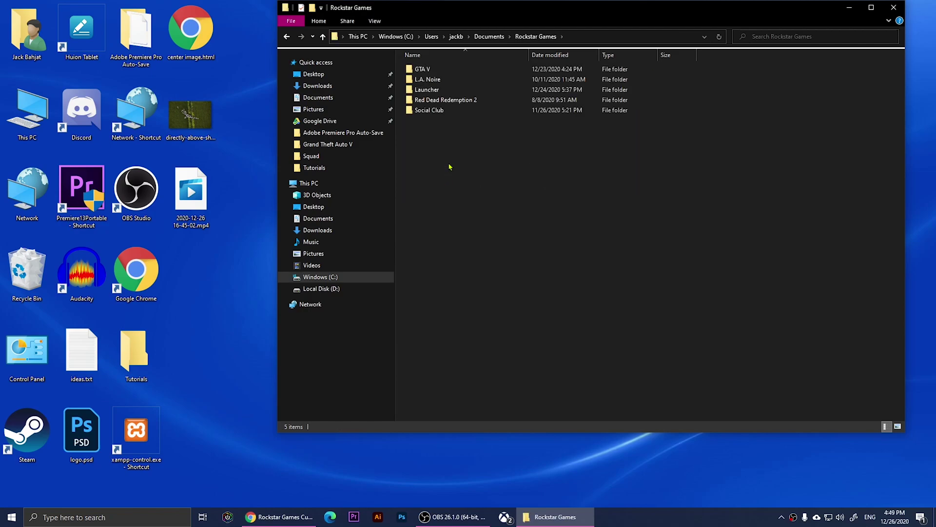
Step: Delete the Social Club folder and close File Explorer
click(428, 113)
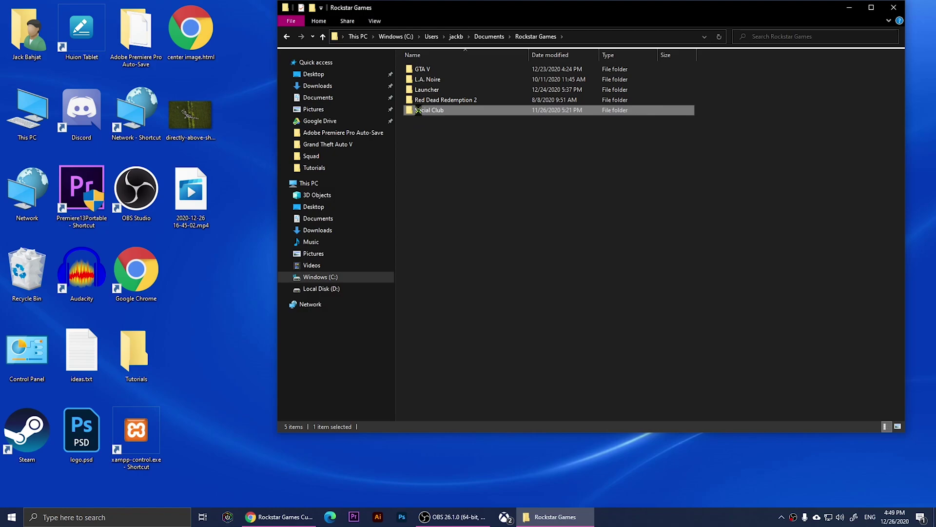
right_click(420, 112)
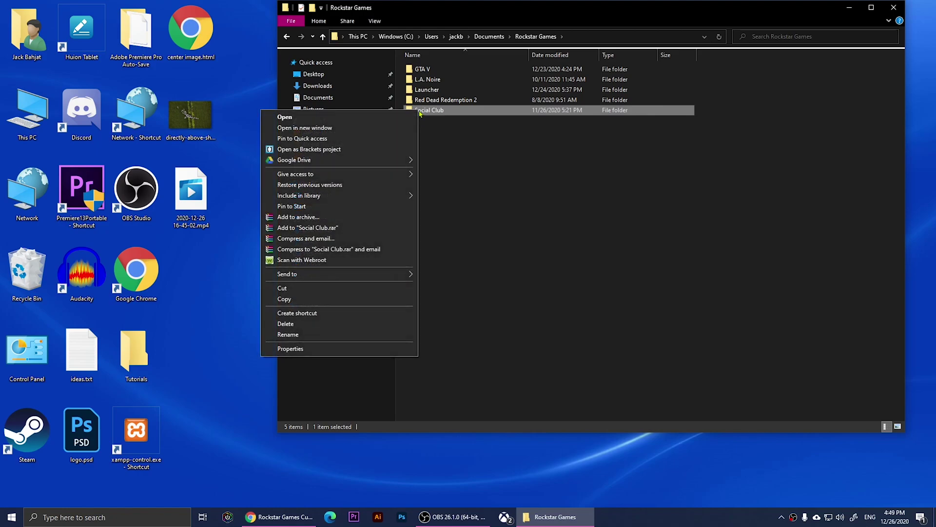
click(286, 324)
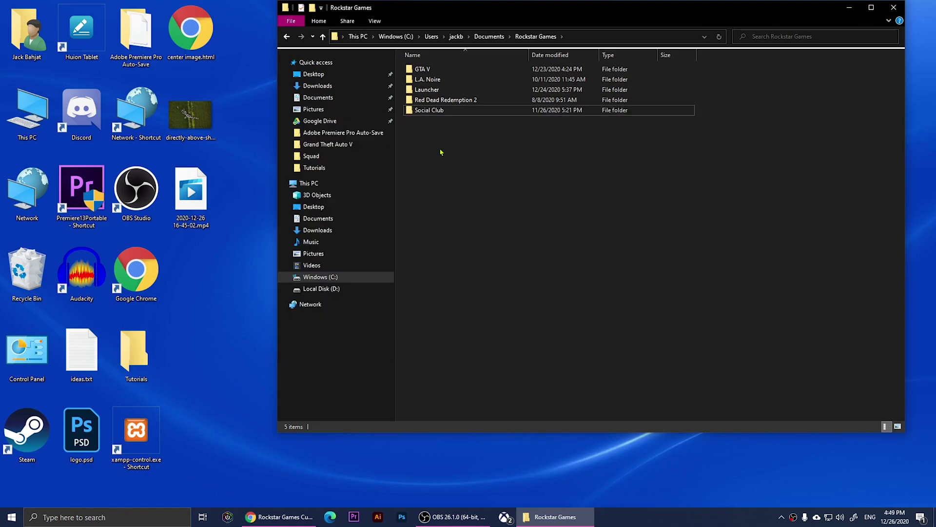
click(894, 7)
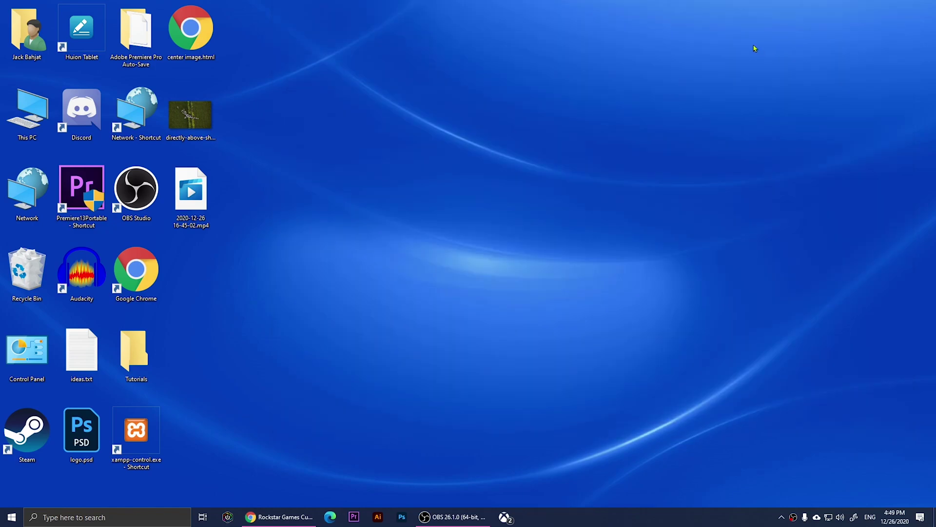
Step: Open Apps & features from This PC and search the installed apps for 'rockstar'
double_click(23, 116)
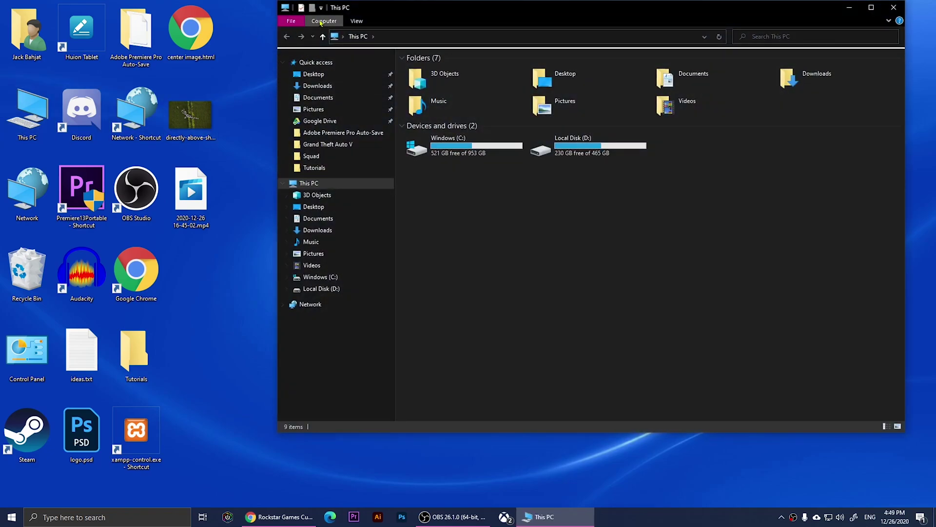
click(321, 22)
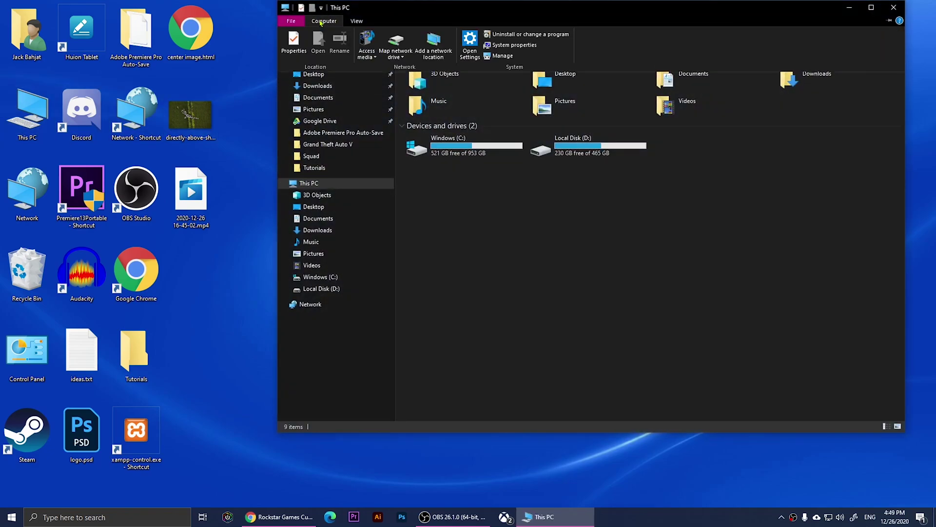
click(527, 34)
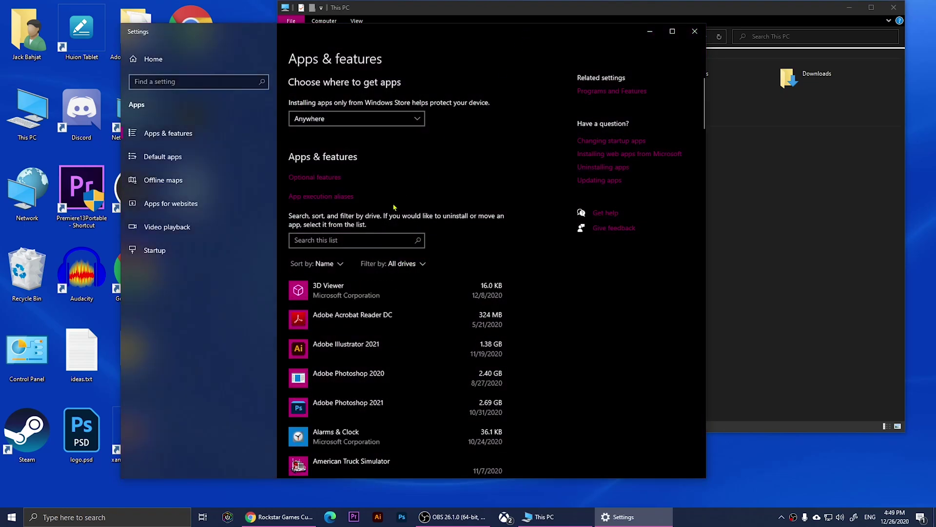
click(342, 241)
text(r)
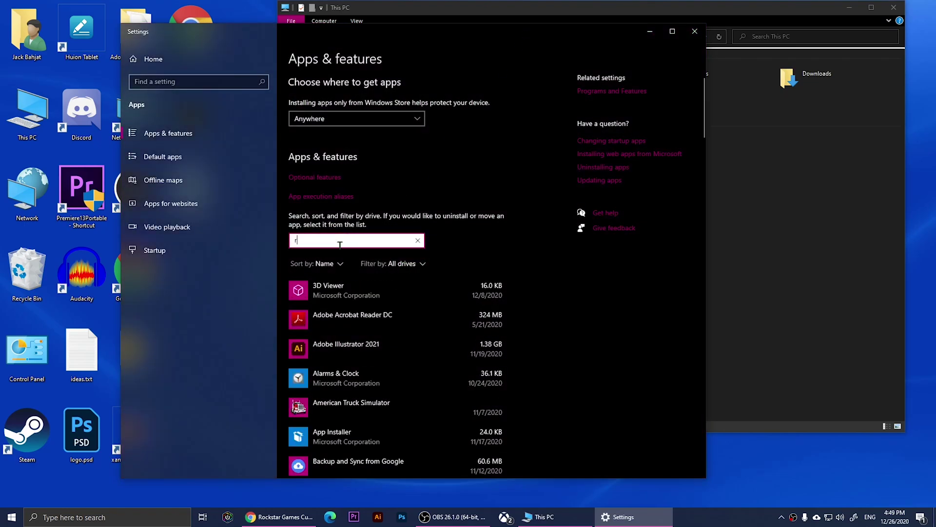
text(ockstar)
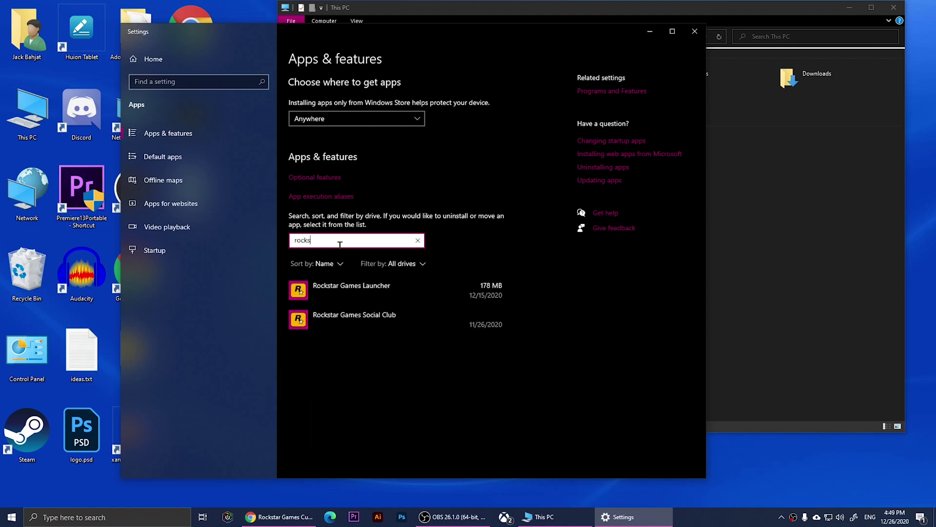
Step: Uninstall Rockstar Games Launcher, approving the admin prompt and the uninstaller's confirmation
click(343, 290)
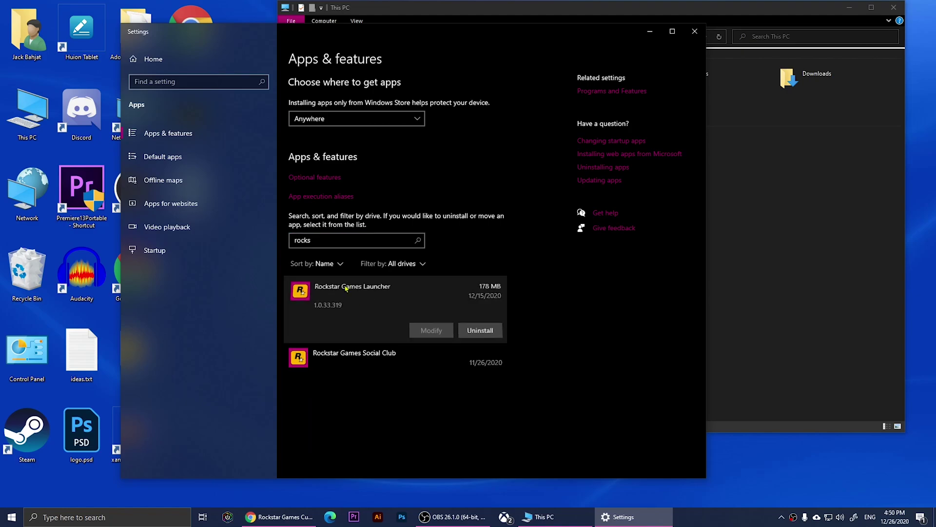
click(492, 332)
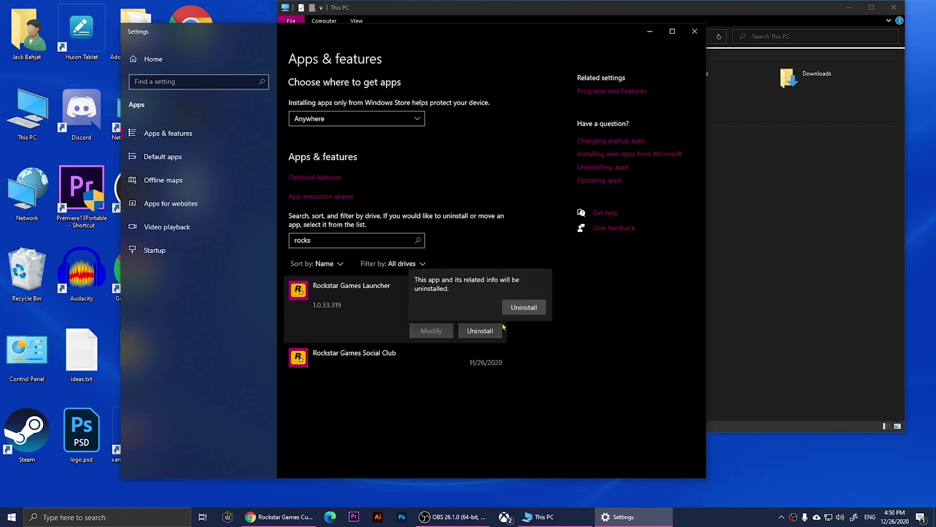
click(525, 308)
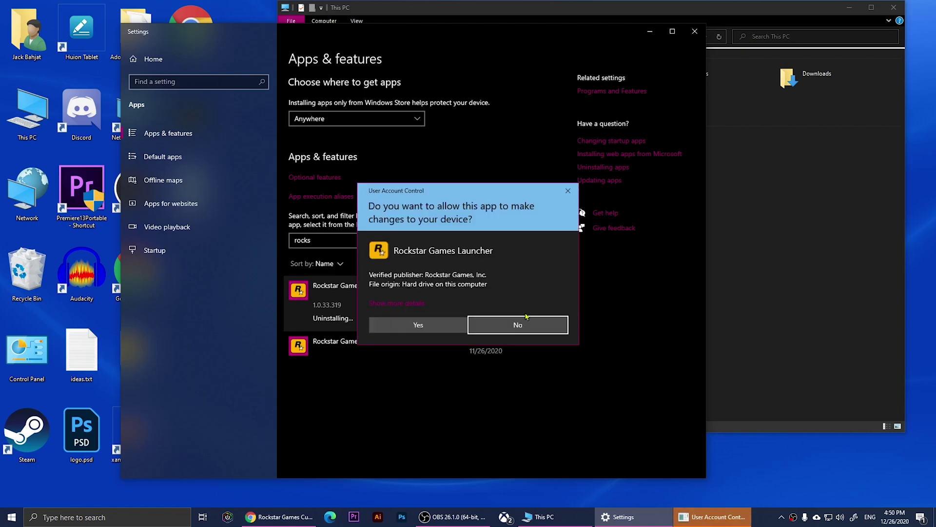
click(445, 324)
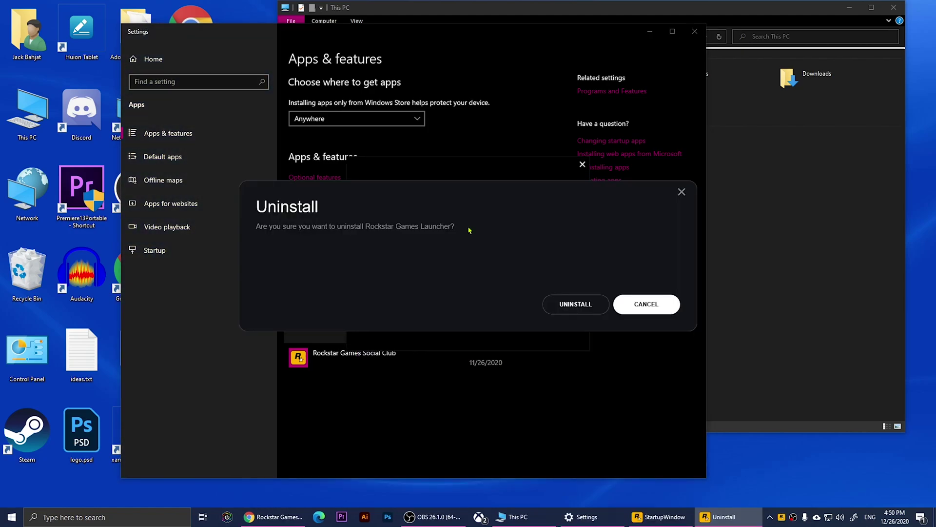
click(588, 306)
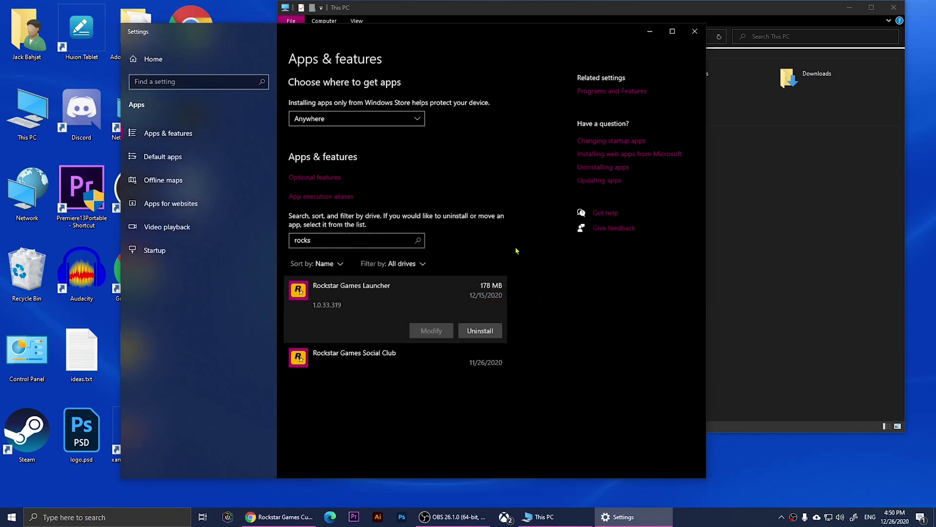
Step: Close the Settings and This PC windows and bring up Google Chrome
click(692, 34)
key(alt+F4)
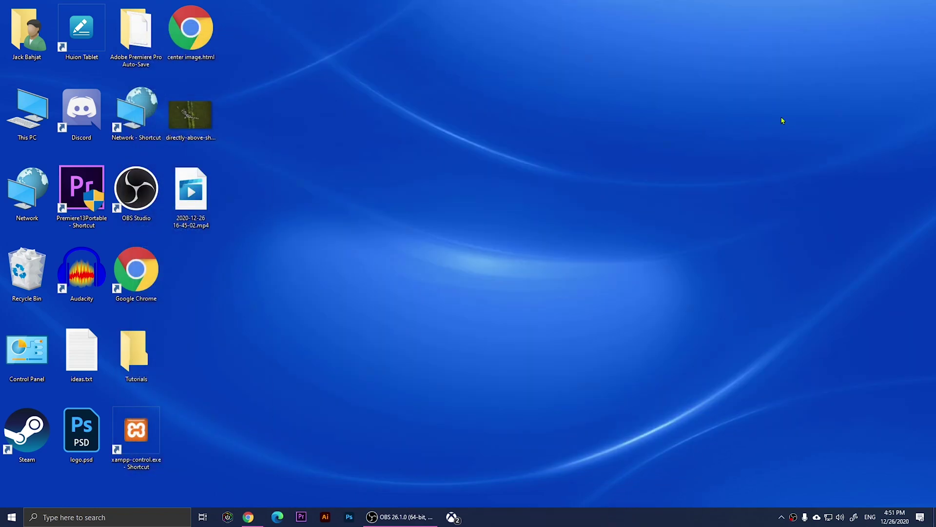
click(252, 517)
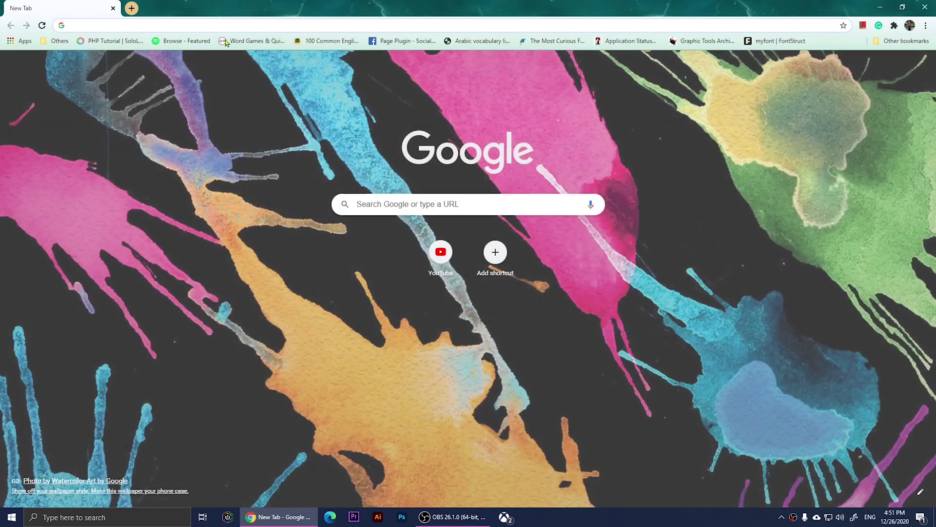
Step: Load the Rockstar Games Launcher page, download the Windows installer, and run Rockstar-Games-Launcher.exe
click(219, 25)
text(https://socialclub.rockstargames.com/rockstar-games-launcher)
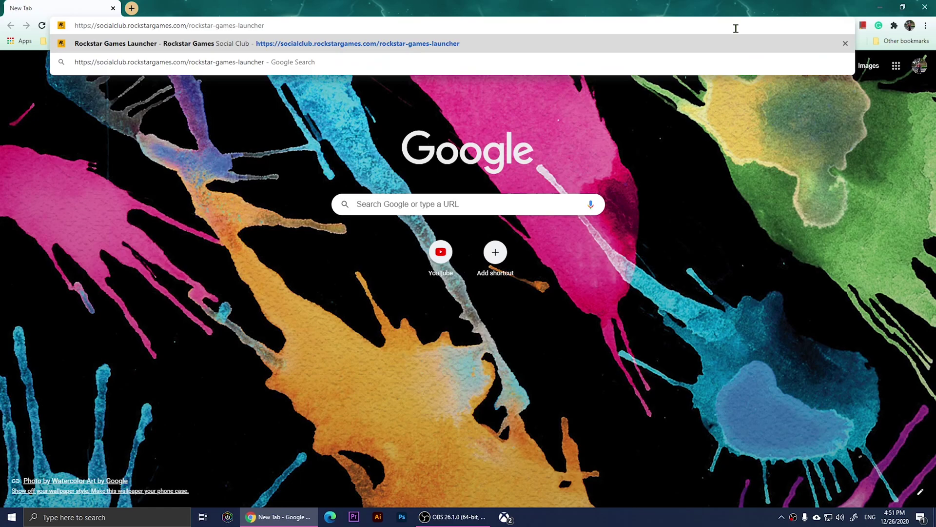
key(Return)
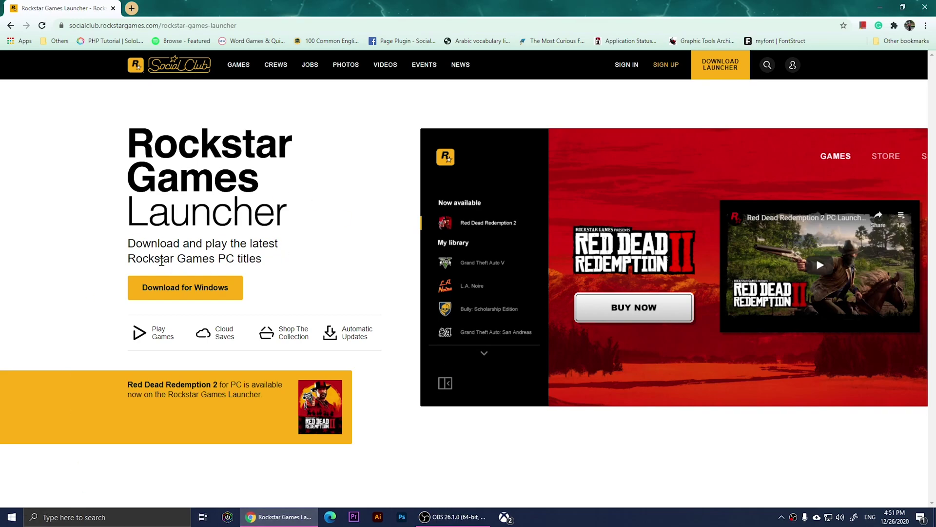
click(163, 291)
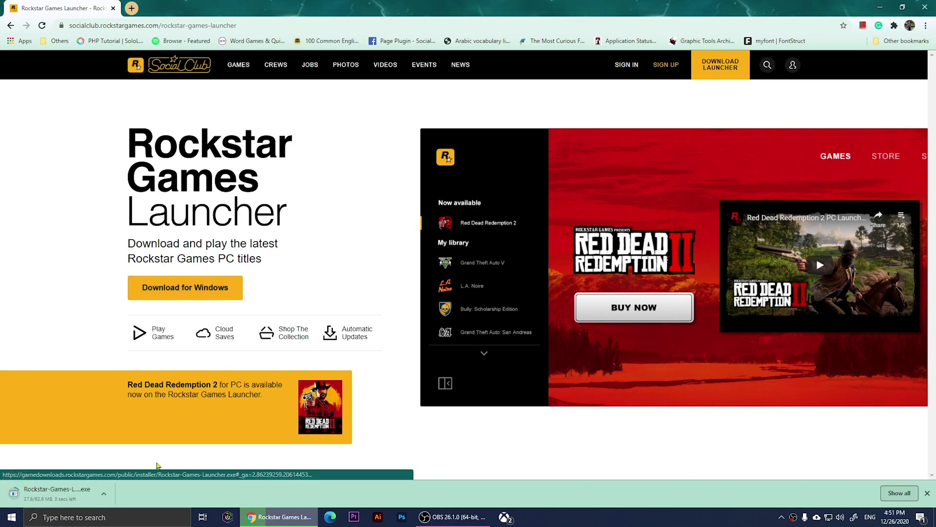
click(88, 501)
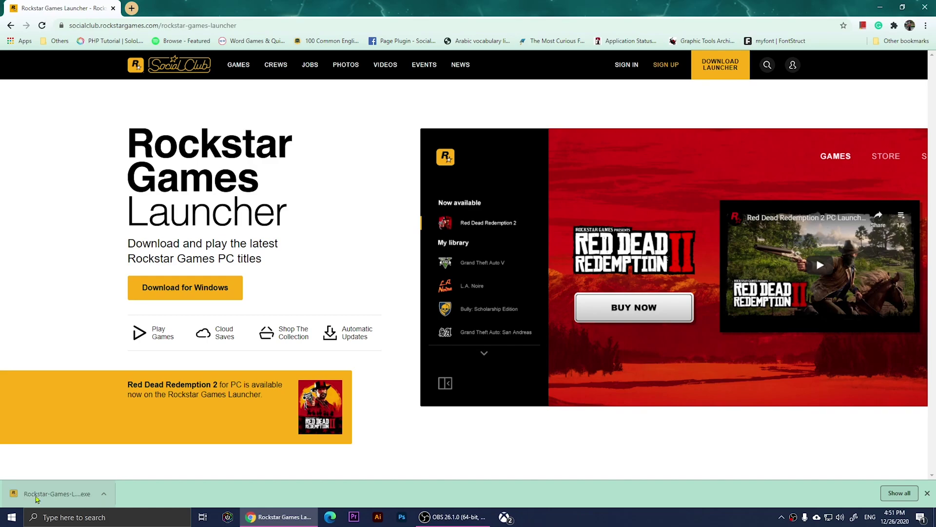
Step: Install the launcher in English to the default Program Files location with a shortcut, then finish setup
click(429, 334)
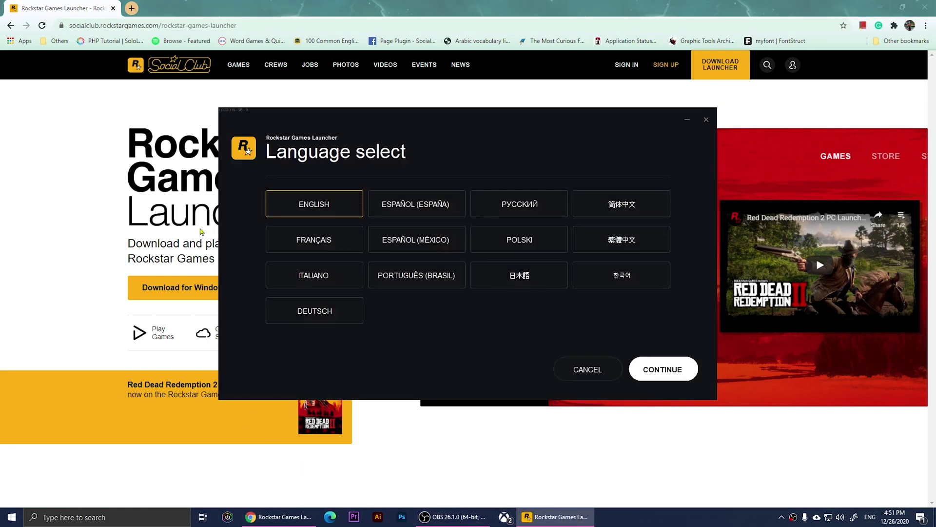
click(662, 369)
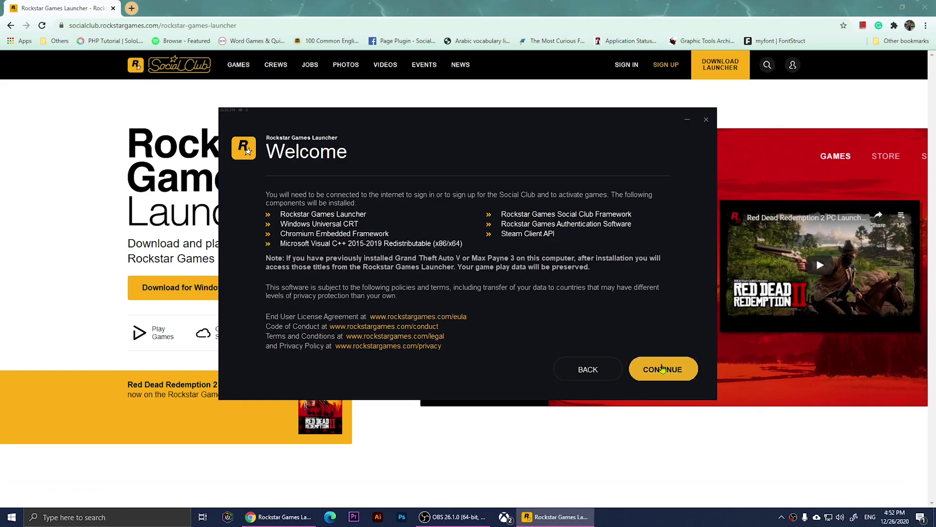
click(662, 371)
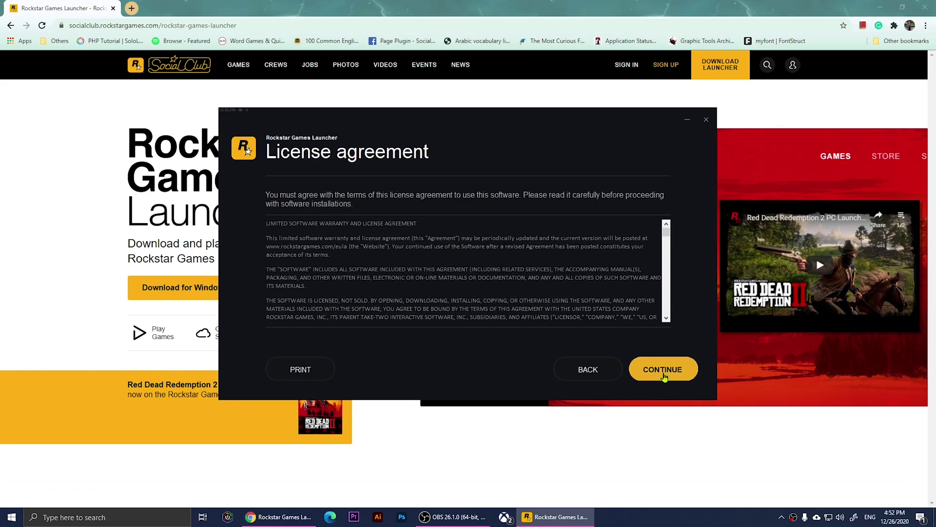
click(663, 371)
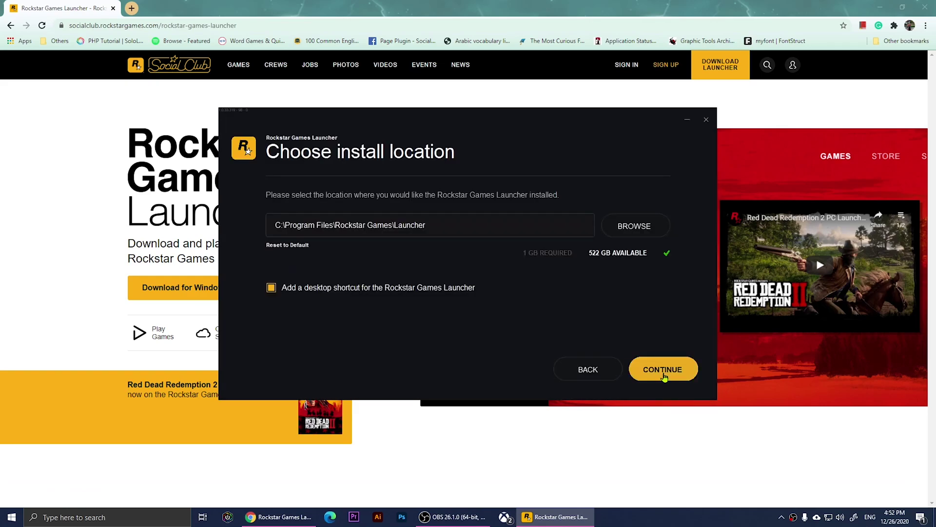
click(663, 373)
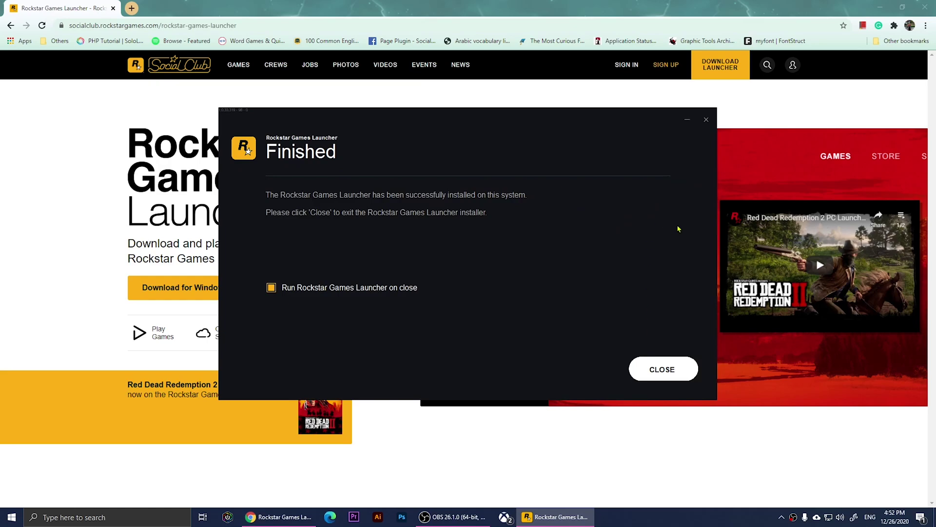
click(636, 365)
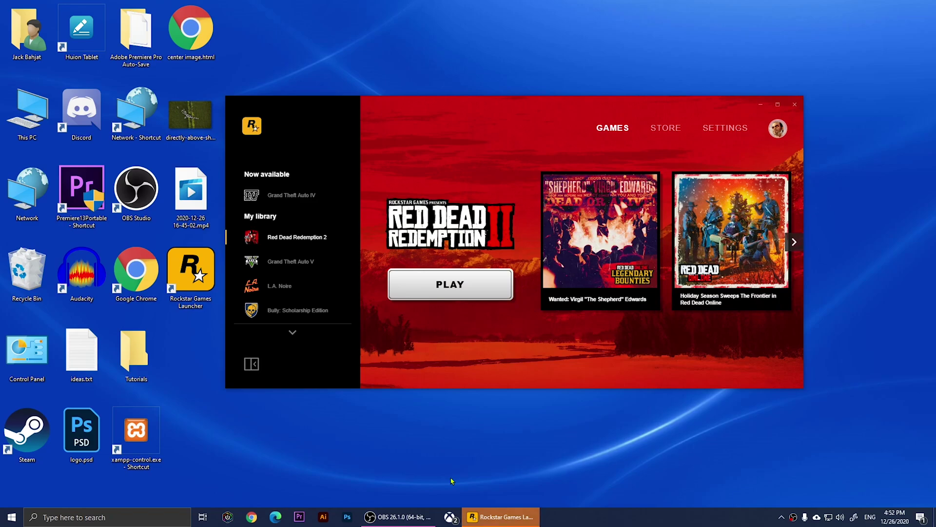
click(795, 105)
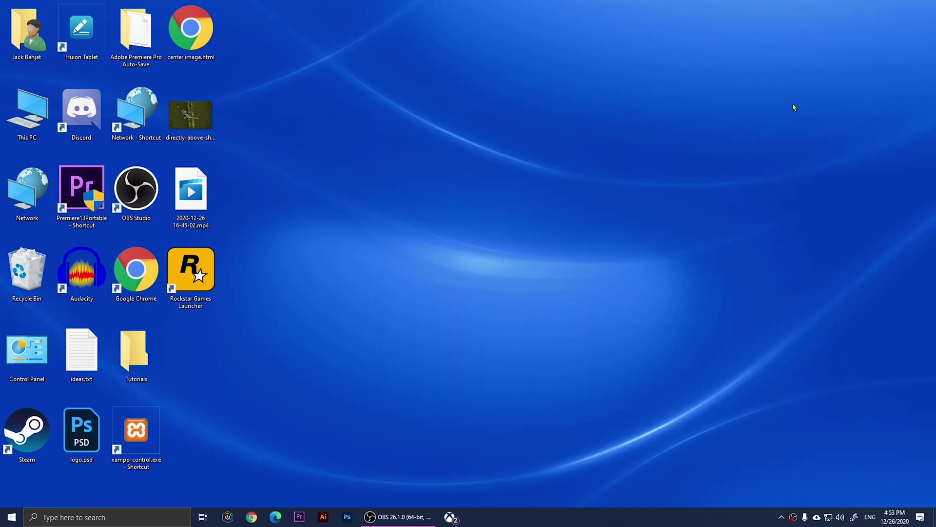